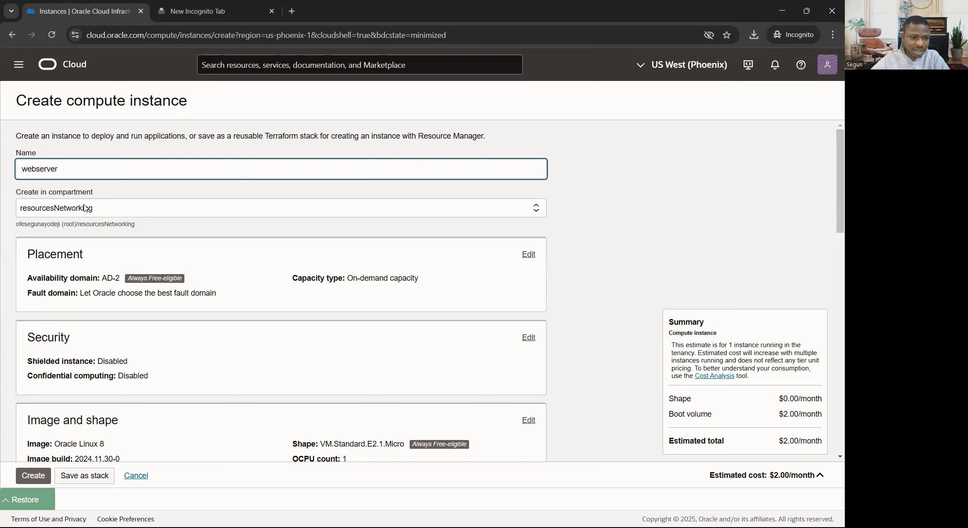
# Set the new compute instance's compartment to resourcesCompute.
pyautogui.moveTo(79, 103); pyautogui.dragTo(187, 102)
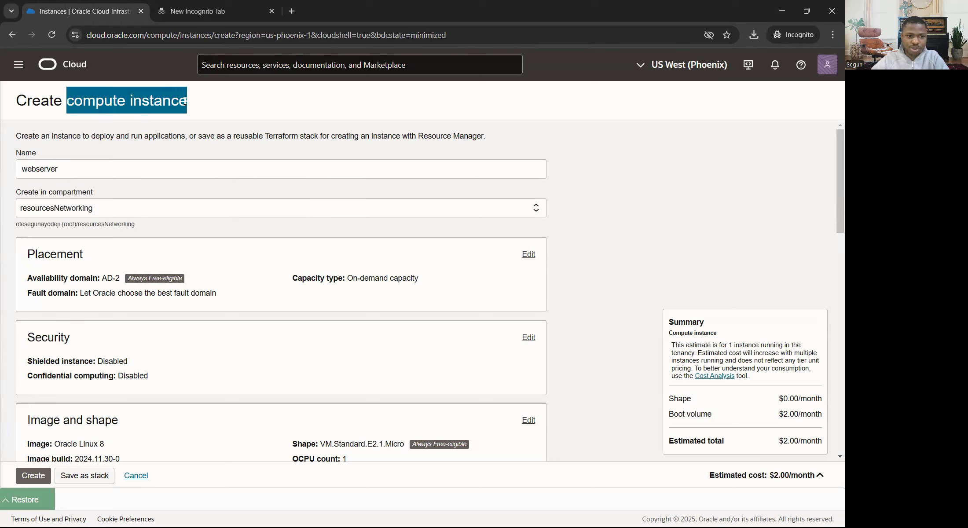
pyautogui.click(102, 207)
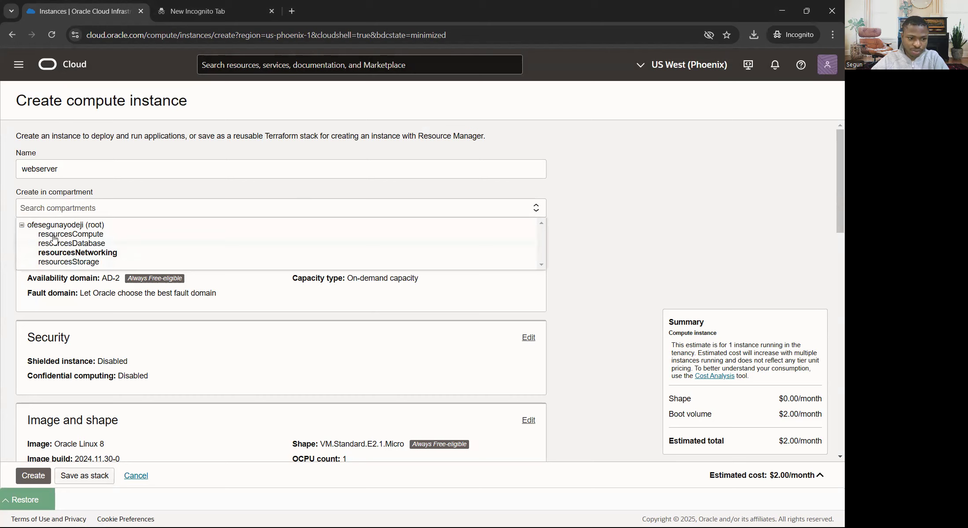
pyautogui.click(86, 235)
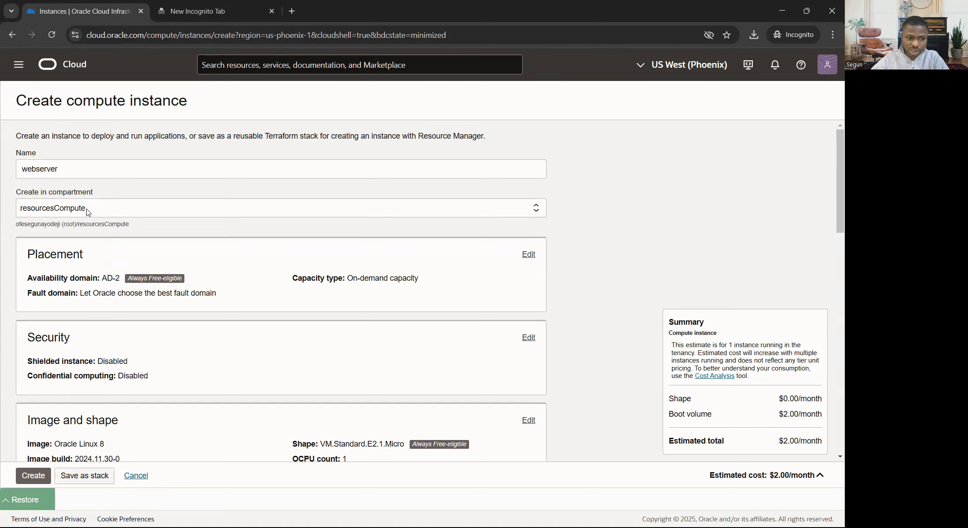
pyautogui.doubleClick(66, 207)
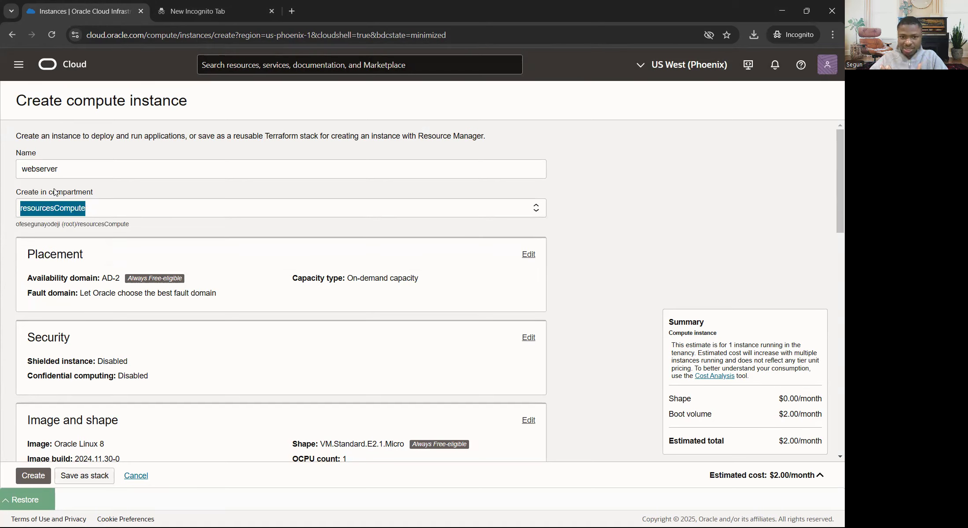
# Change the instance's operating system image to Oracle Linux 7.9.
pyautogui.scroll(-3, 125, 190)
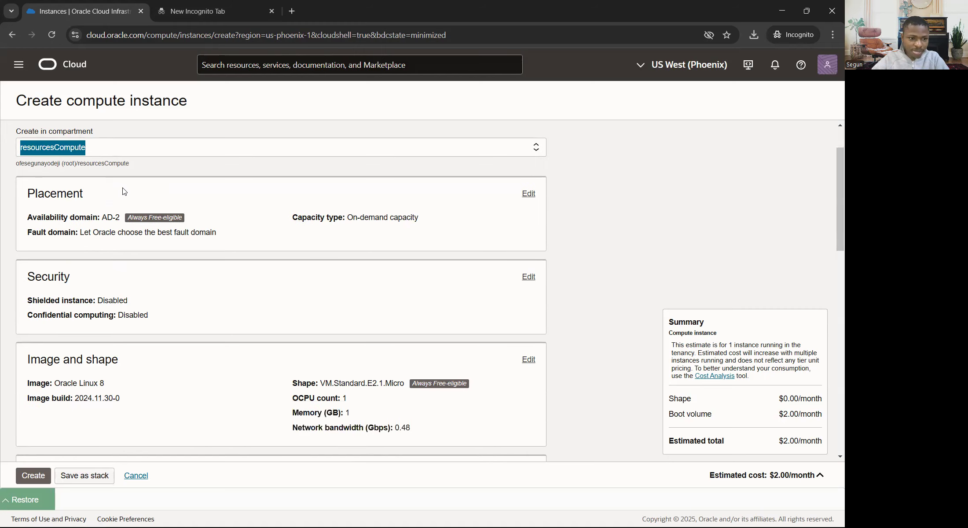
pyautogui.scroll(2, 211, 183)
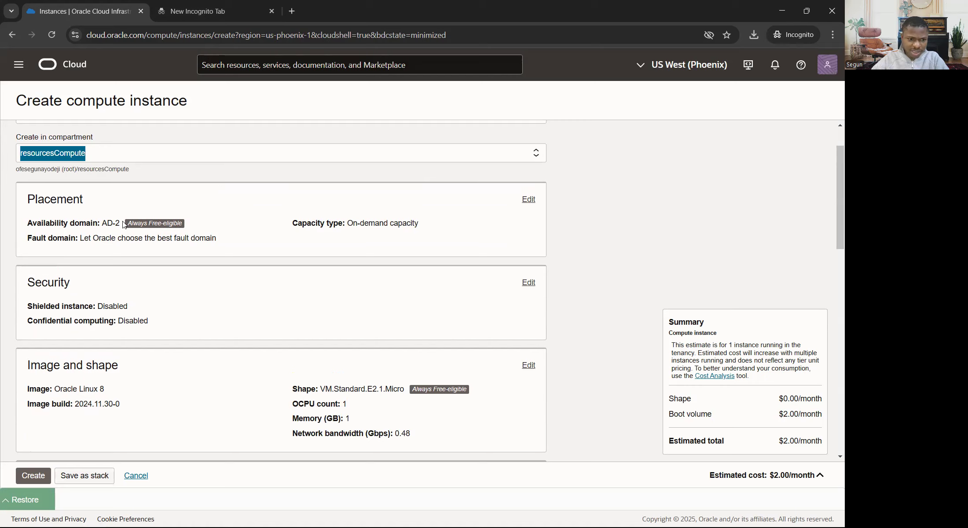
pyautogui.click(166, 220)
pyautogui.tripleClick(176, 223)
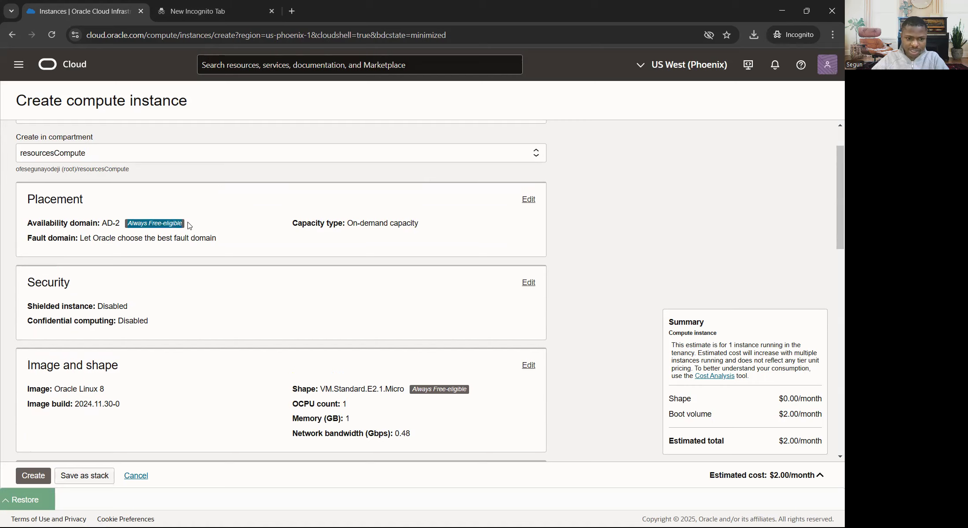
pyautogui.scroll(-1, 241, 226)
pyautogui.scroll(-3, 68, 226)
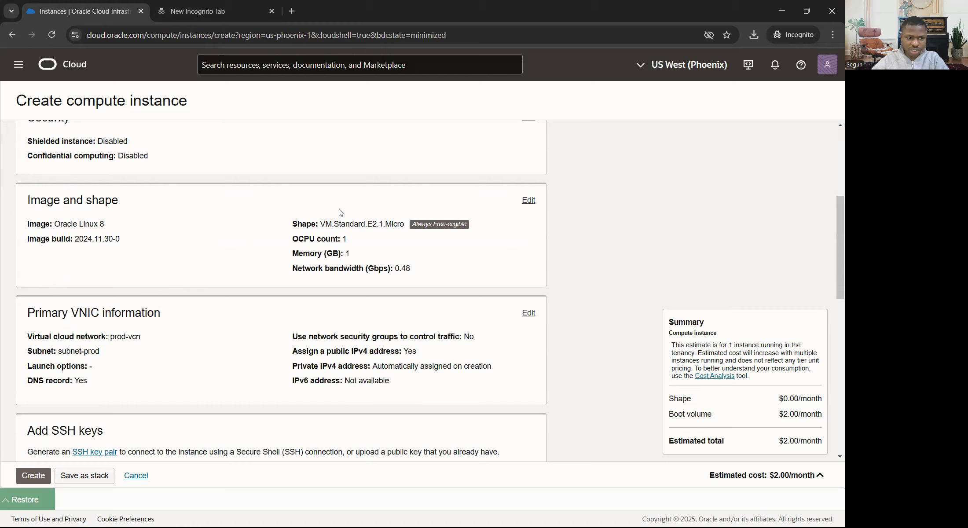
pyautogui.click(529, 201)
pyautogui.click(508, 249)
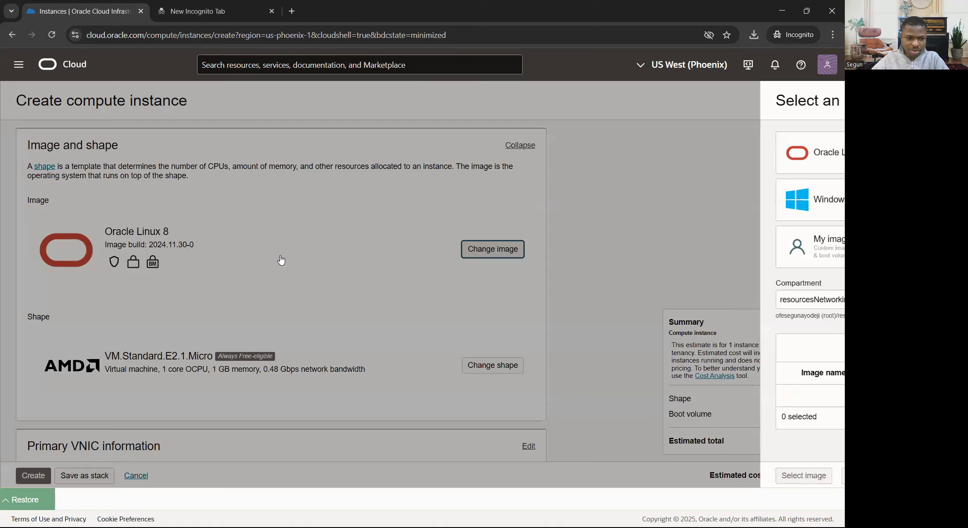
pyautogui.scroll(-4, 454, 293)
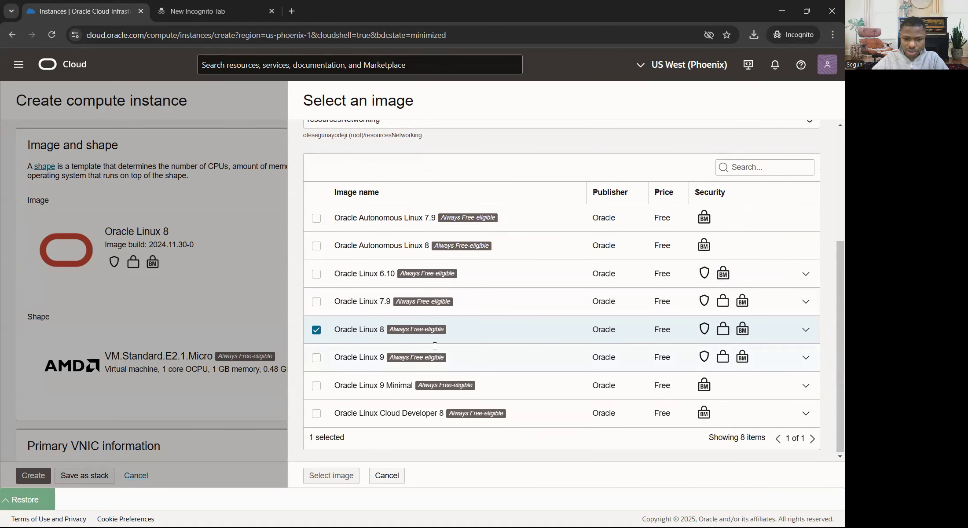
pyautogui.click(329, 305)
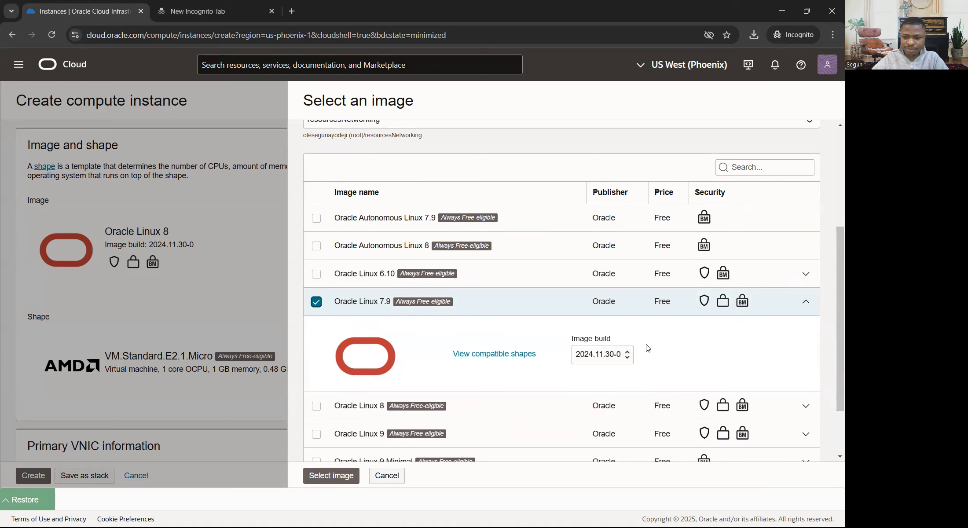
pyautogui.scroll(-2, 455, 379)
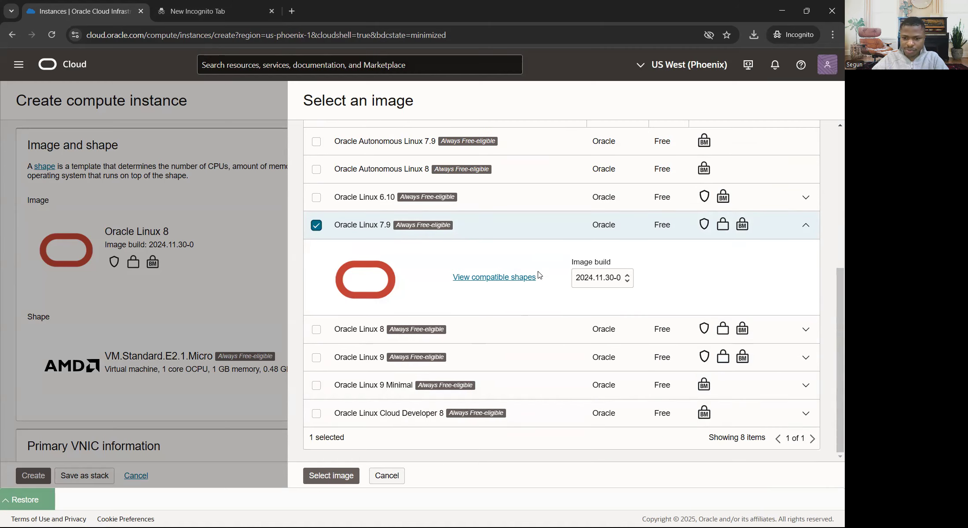
pyautogui.click(335, 476)
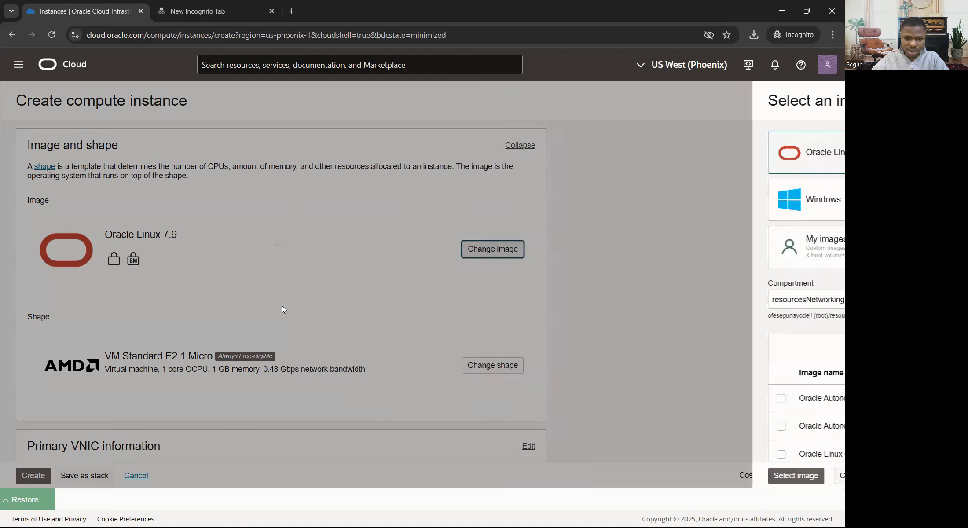
# Review the instance's shape and expand the primary VNIC information to examine its virtual cloud network and subnet choices.
pyautogui.scroll(-5, 308, 288)
pyautogui.scroll(3, 335, 237)
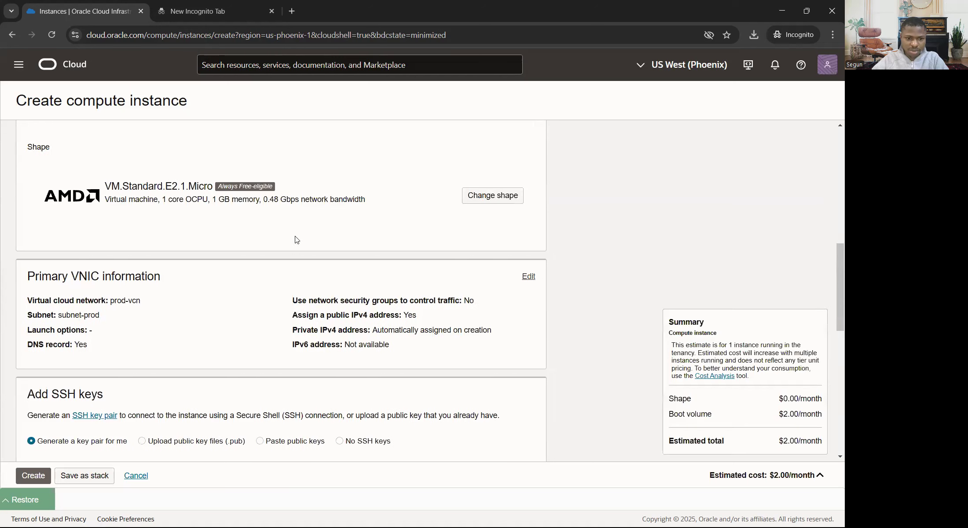
pyautogui.moveTo(273, 246); pyautogui.dragTo(219, 246)
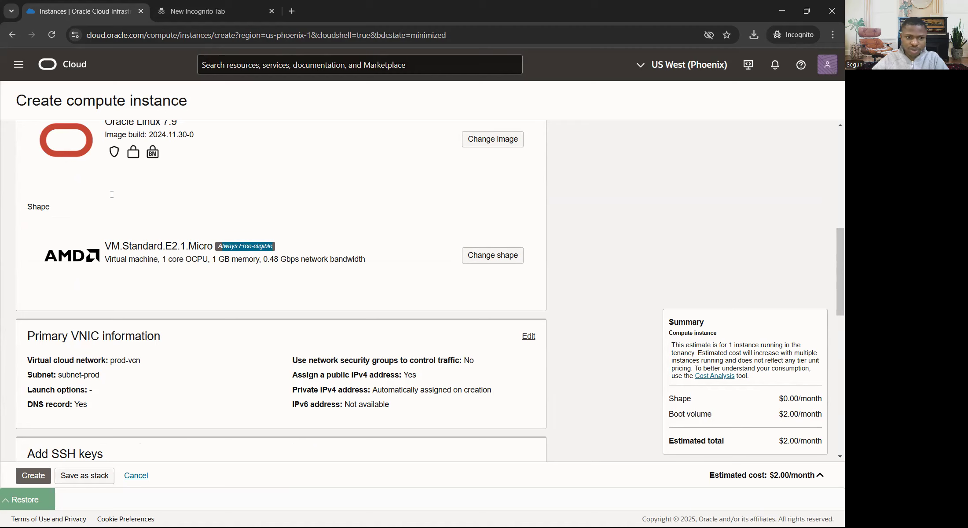
pyautogui.scroll(-3, 112, 194)
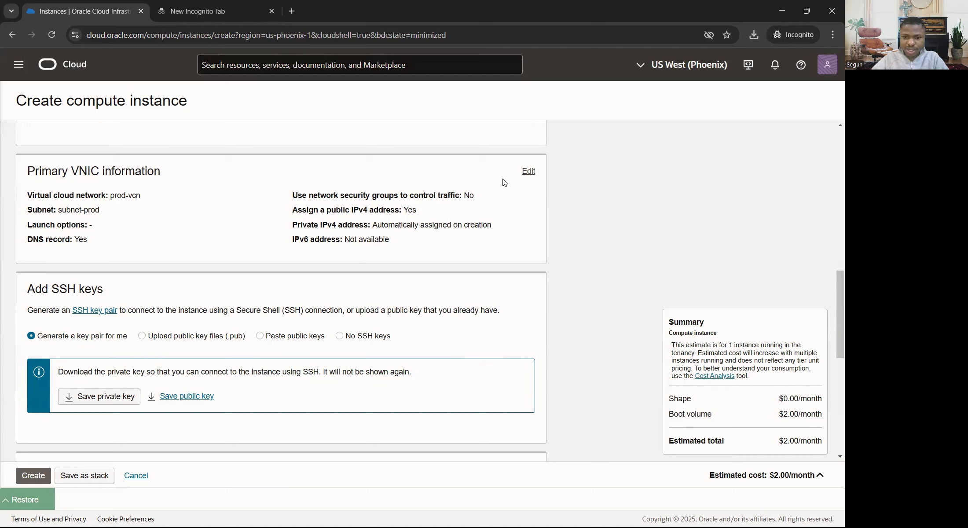
pyautogui.click(529, 171)
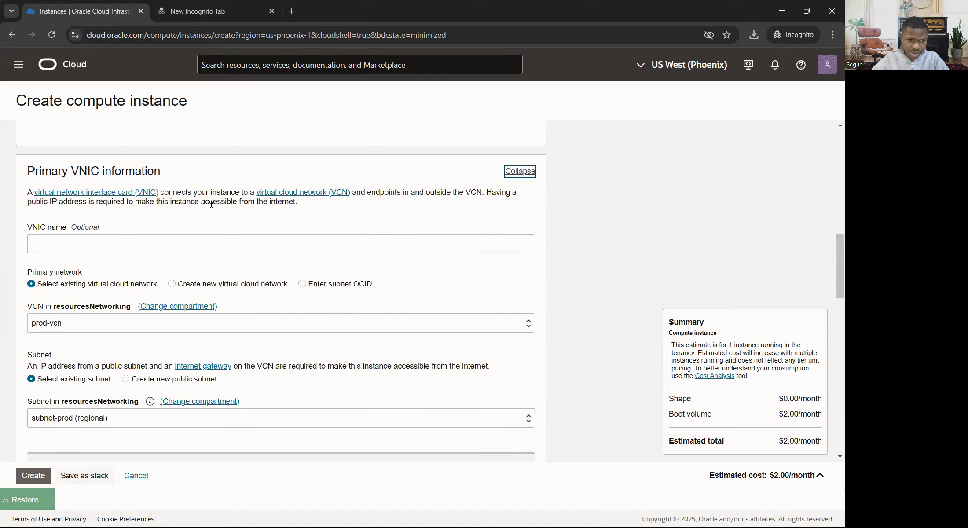
pyautogui.scroll(-1, 112, 255)
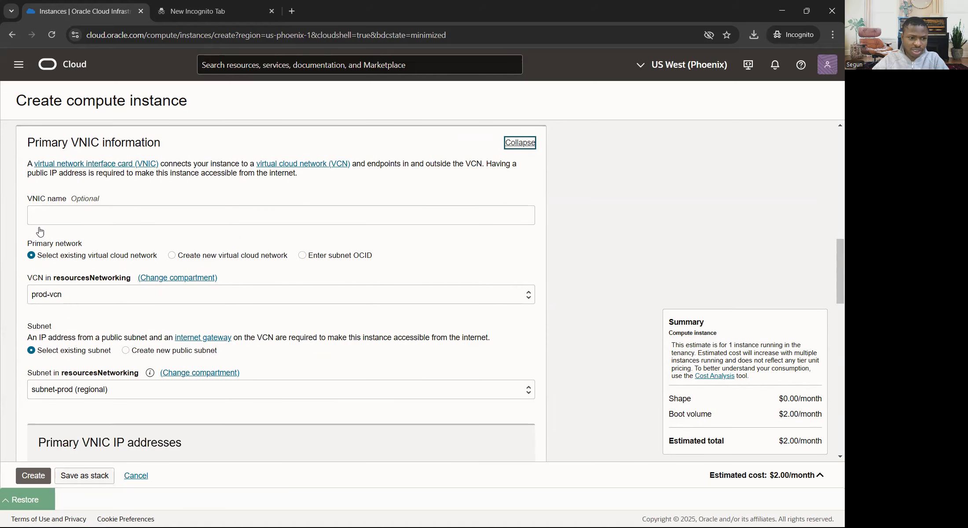
pyautogui.scroll(-1, 126, 236)
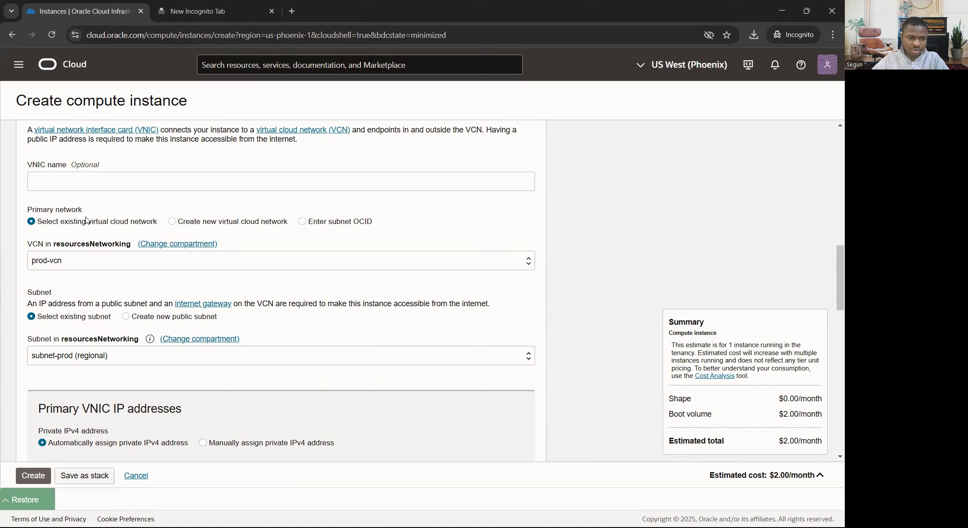
pyautogui.scroll(-2, 65, 203)
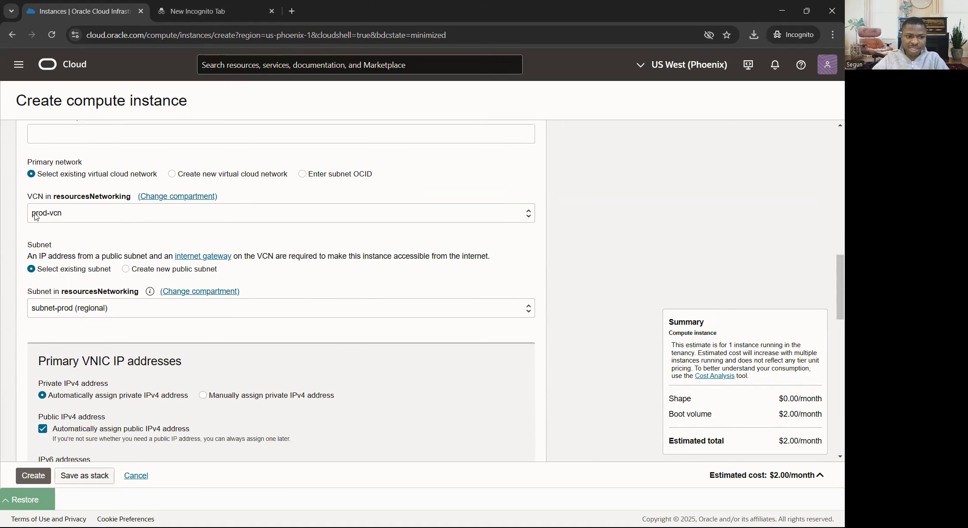
pyautogui.click(37, 215)
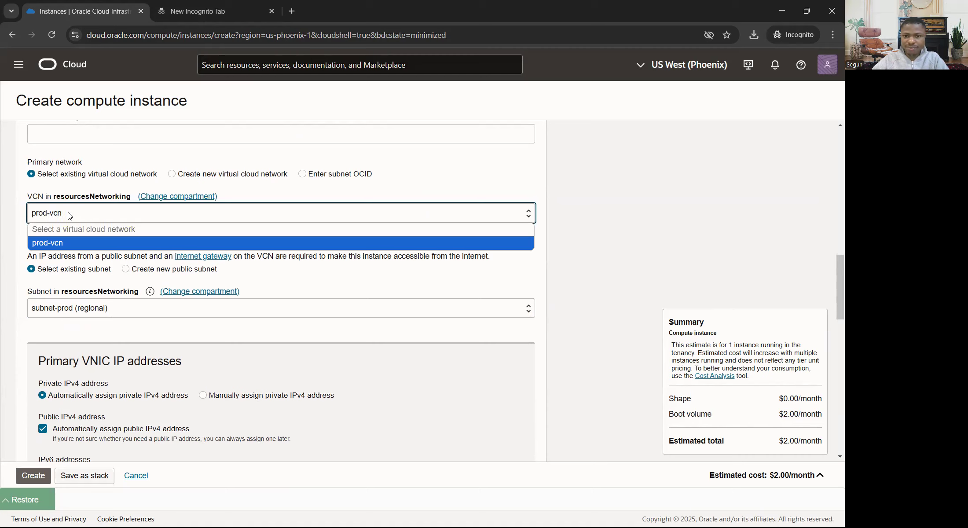
pyautogui.click(70, 216)
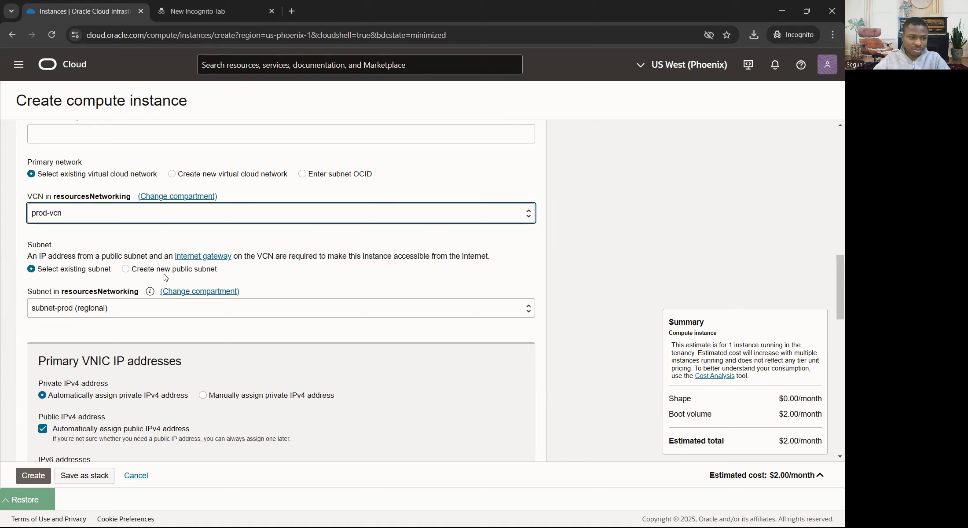
# Save the generated SSH private key in the Oracle folder as web01.key.
pyautogui.scroll(-4, 166, 275)
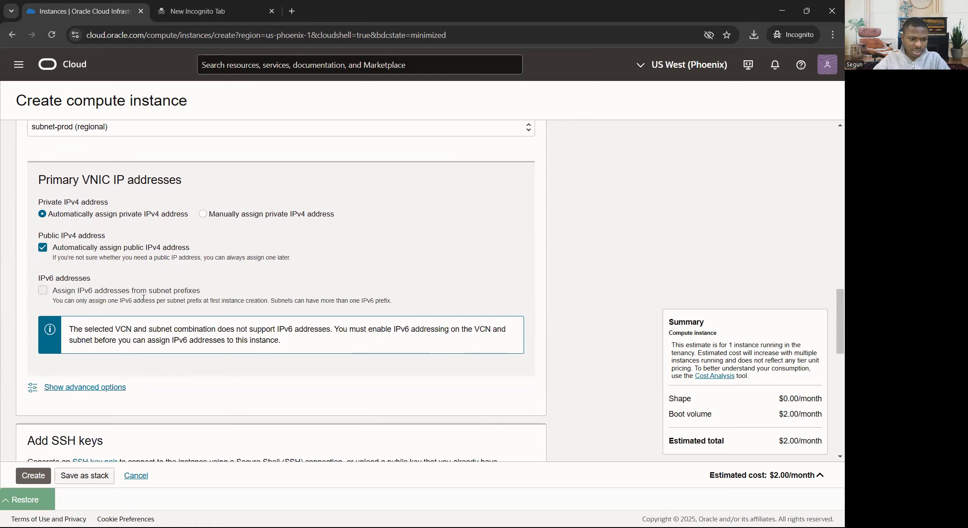
pyautogui.scroll(-5, 144, 298)
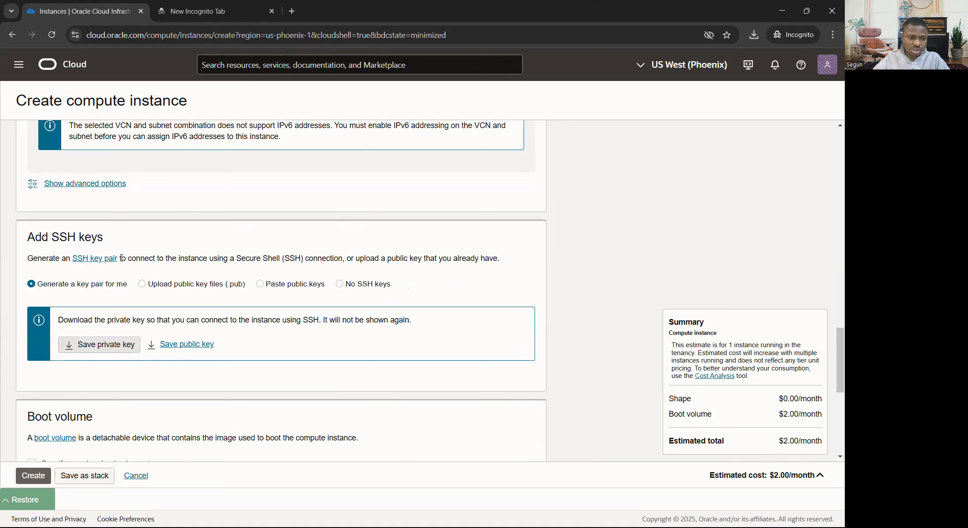
pyautogui.scroll(-1, 123, 264)
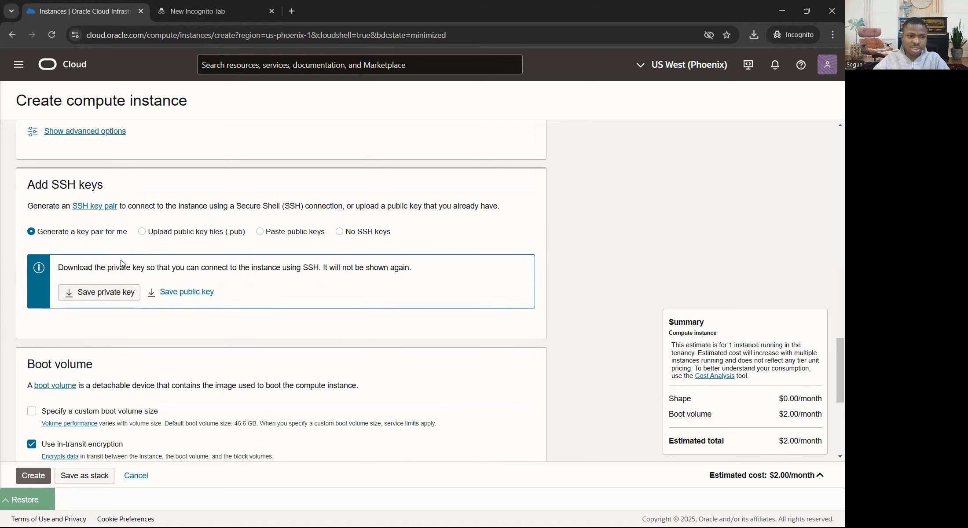
pyautogui.click(117, 289)
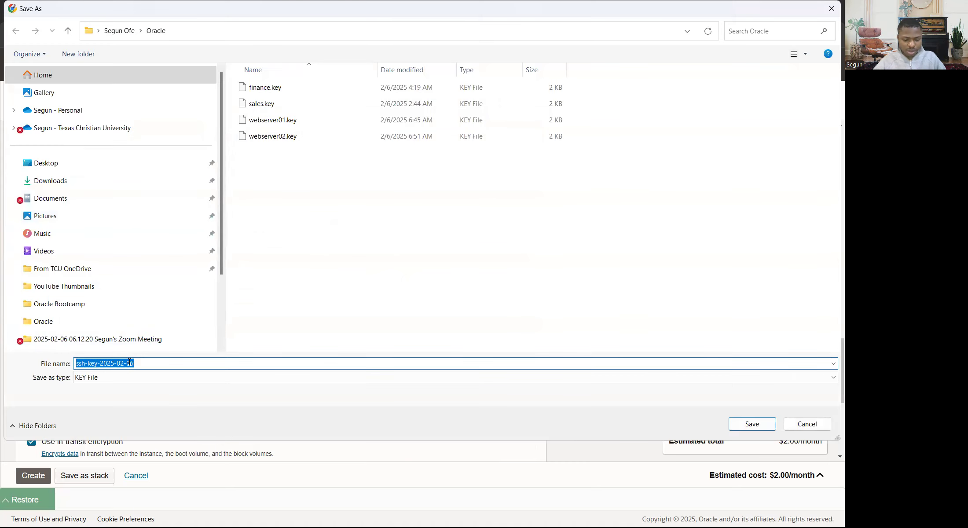
pyautogui.write('web')
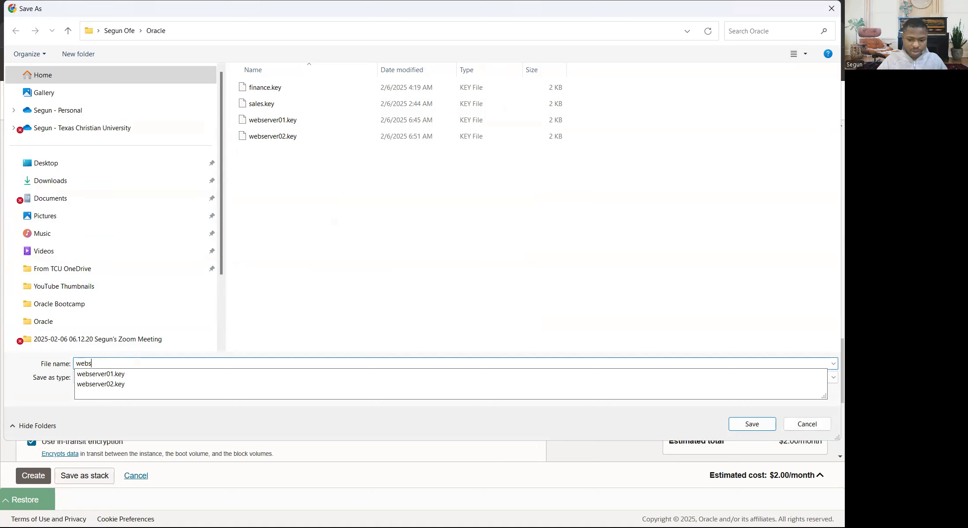
pyautogui.write('01.key')
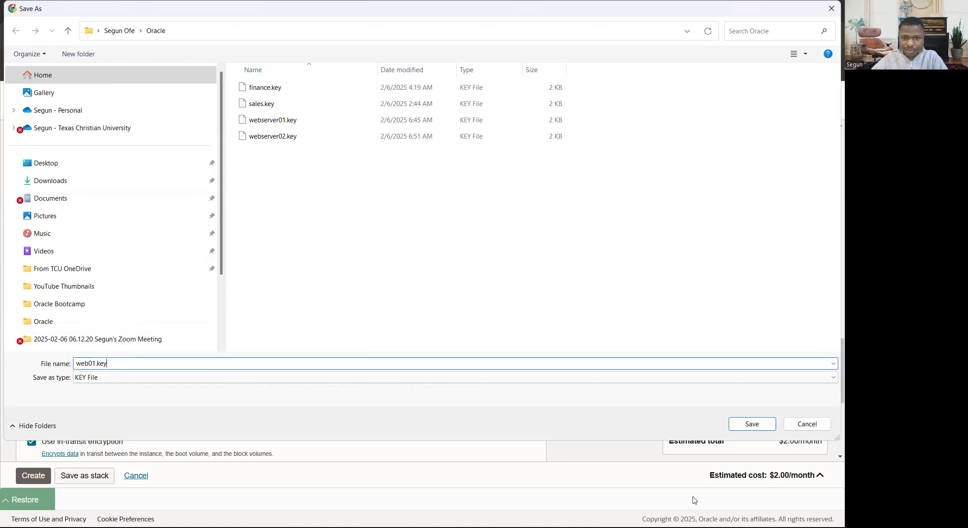
pyautogui.click(748, 422)
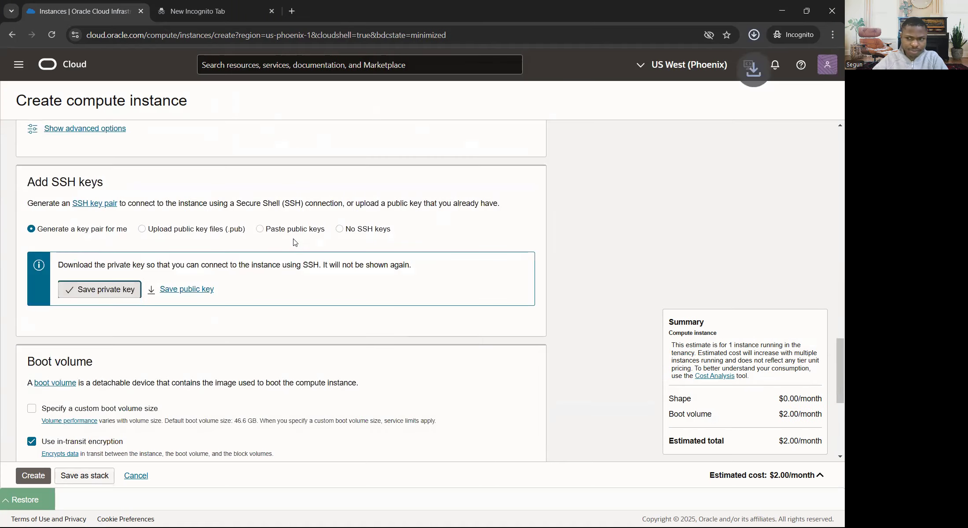
# Review the boot volume and block volume settings and create the webserver compute instance.
pyautogui.scroll(-5, 207, 225)
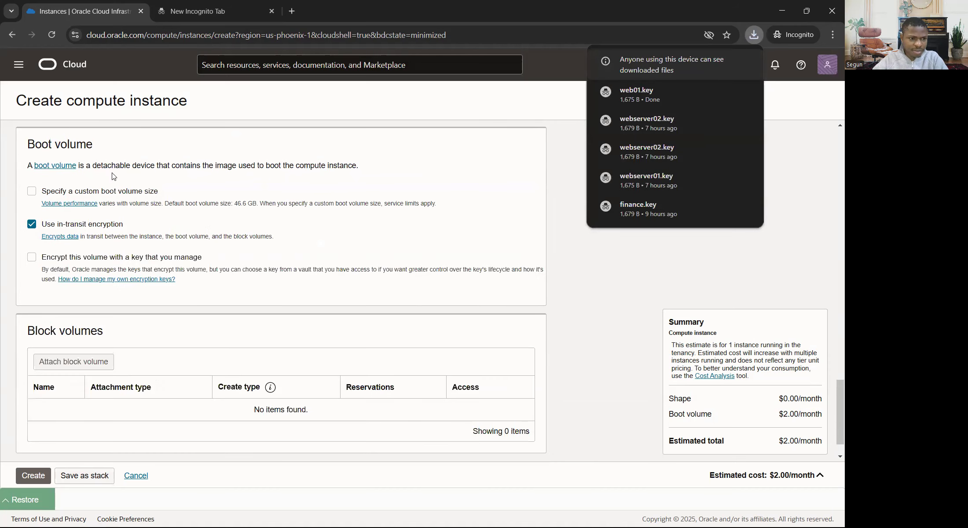
pyautogui.scroll(-1, 156, 185)
pyautogui.scroll(-2, 190, 183)
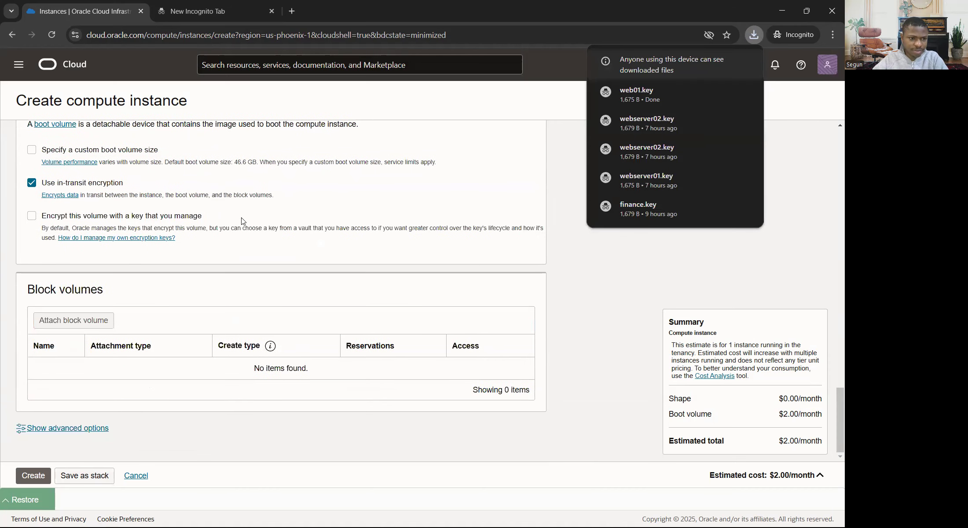
pyautogui.scroll(3, 241, 217)
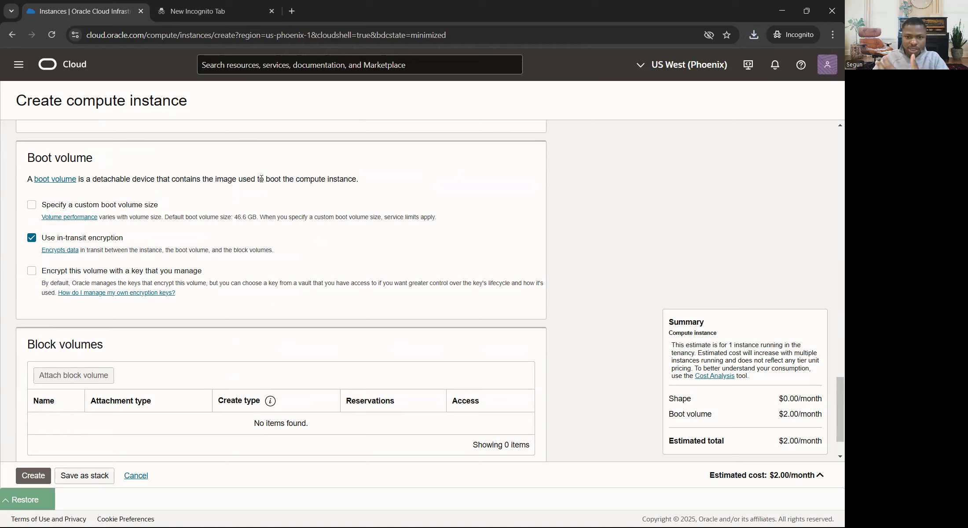
pyautogui.moveTo(98, 159); pyautogui.dragTo(35, 159)
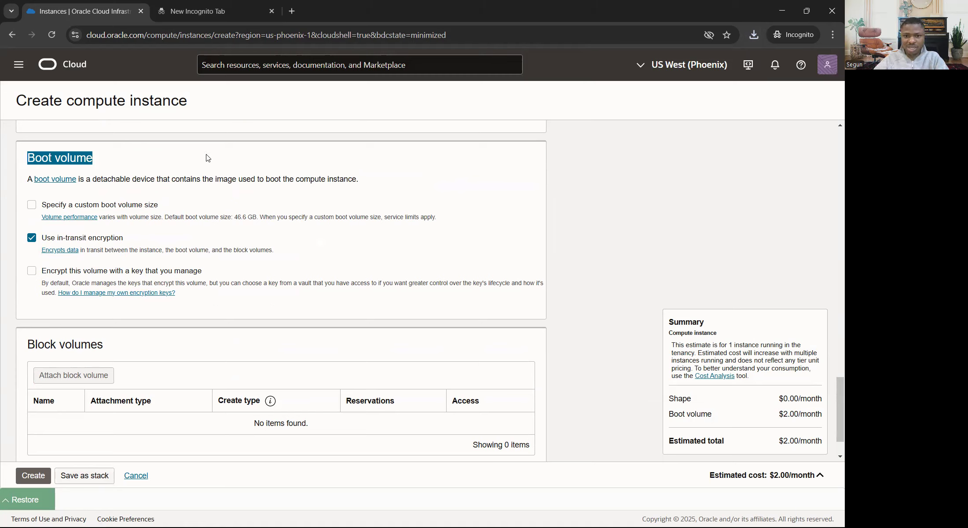
pyautogui.scroll(-1, 128, 283)
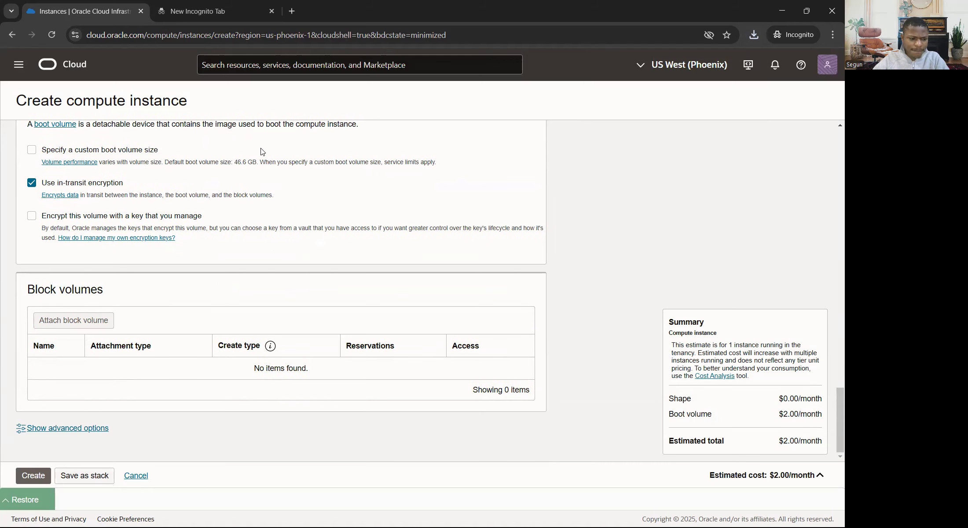
pyautogui.click(37, 476)
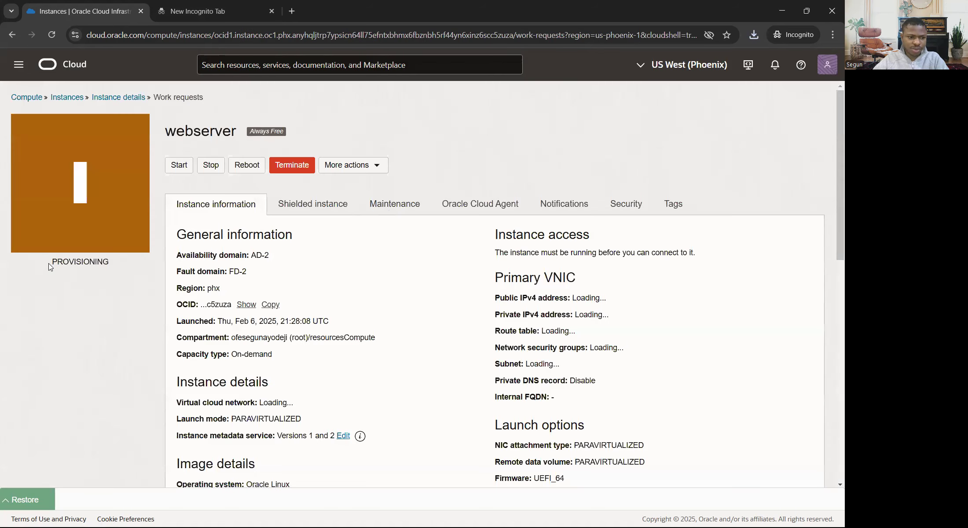
# Review the webserver instance's provisioning status and its access, network, image and shape details.
pyautogui.moveTo(48, 264); pyautogui.dragTo(113, 269)
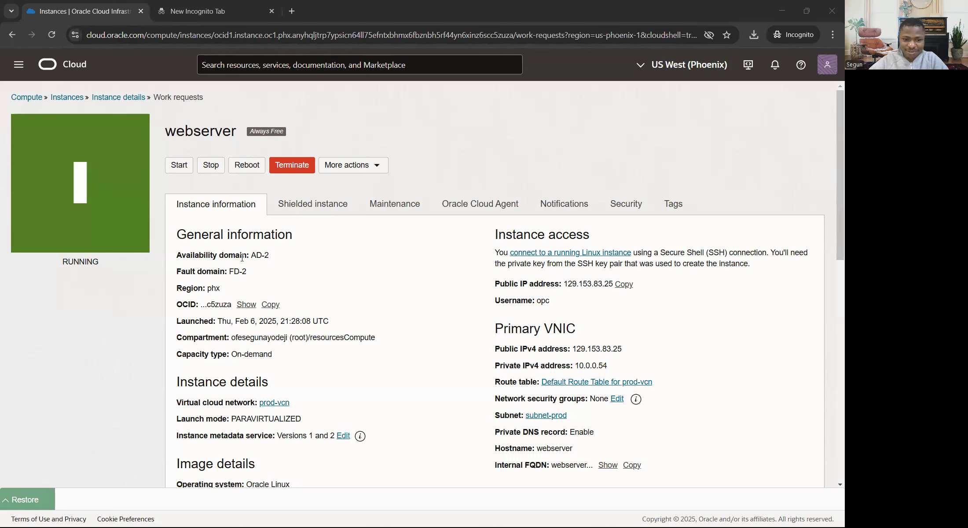
pyautogui.scroll(-2, 275, 275)
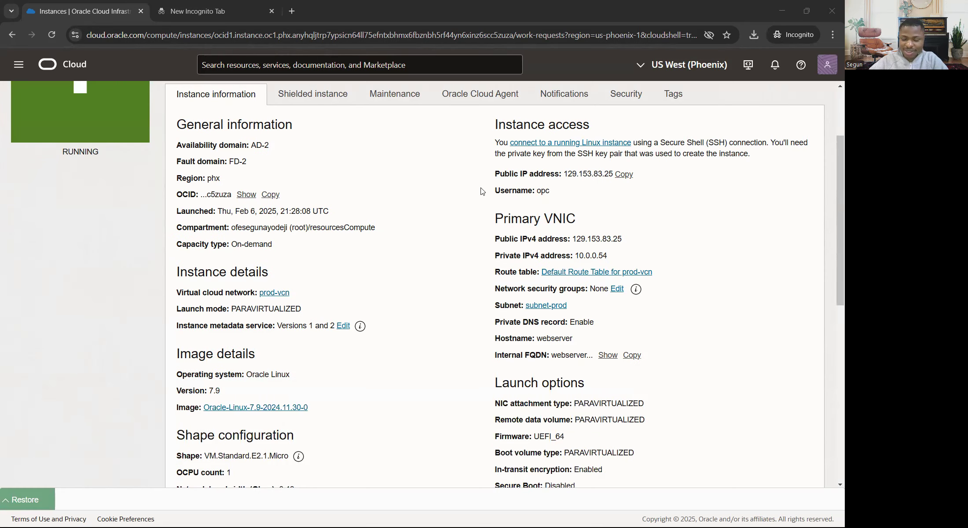
pyautogui.scroll(-6, 482, 191)
pyautogui.scroll(8, 370, 358)
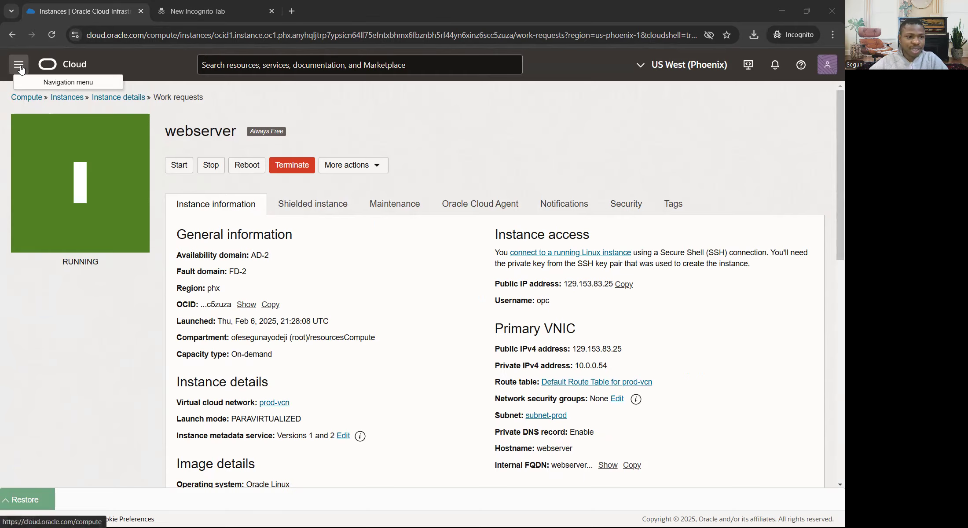
# Go to the Block Storage service and open its list of boot volumes.
pyautogui.click(20, 68)
pyautogui.click(34, 183)
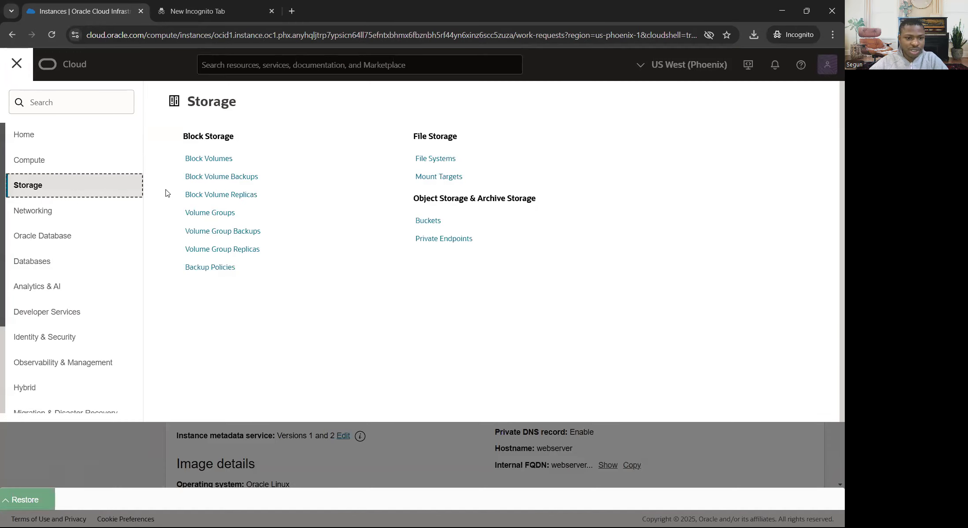
pyautogui.click(205, 161)
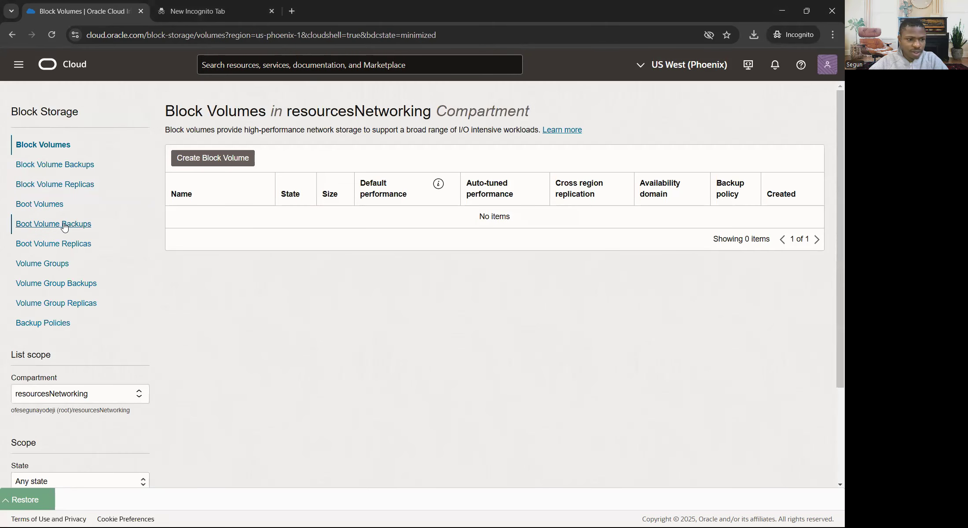
pyautogui.click(47, 204)
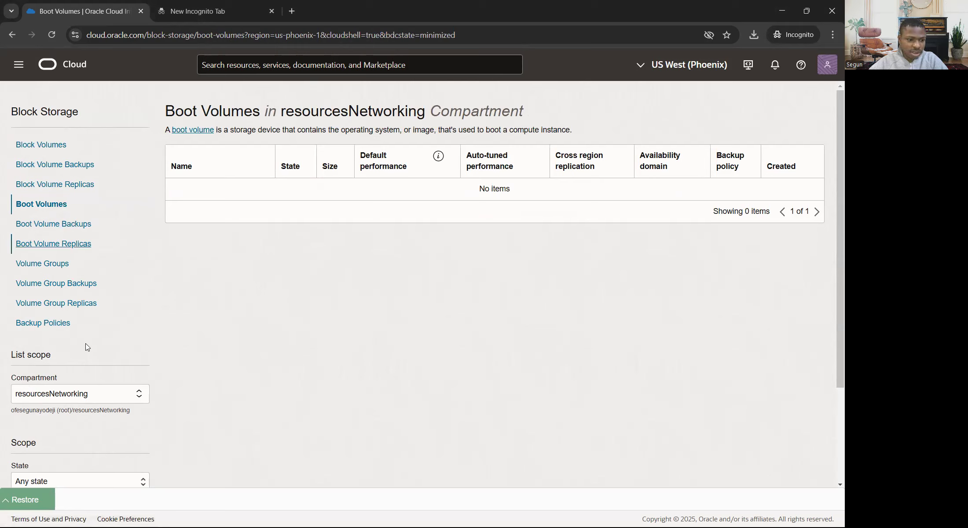
# Switch the boot volume list to the resourcesCompute compartment.
pyautogui.click(96, 398)
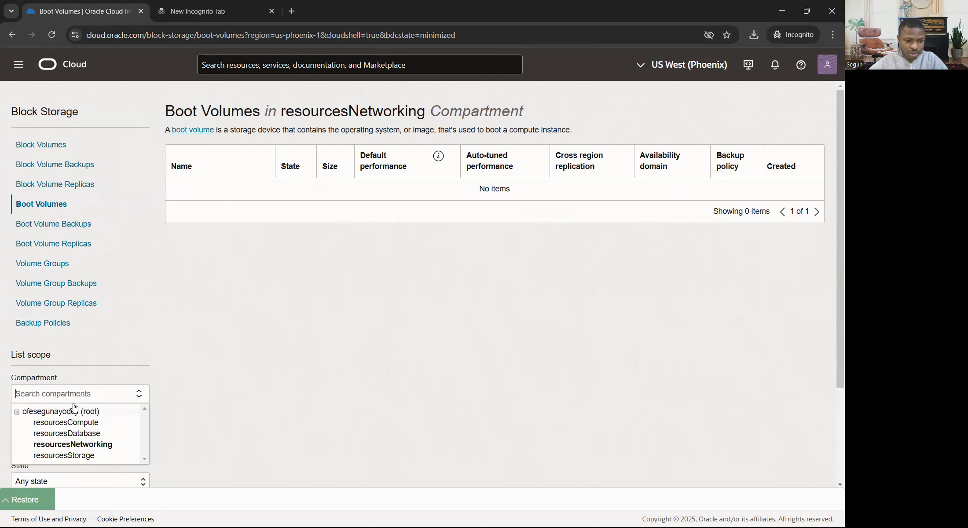
pyautogui.moveTo(9, 374); pyautogui.dragTo(79, 431)
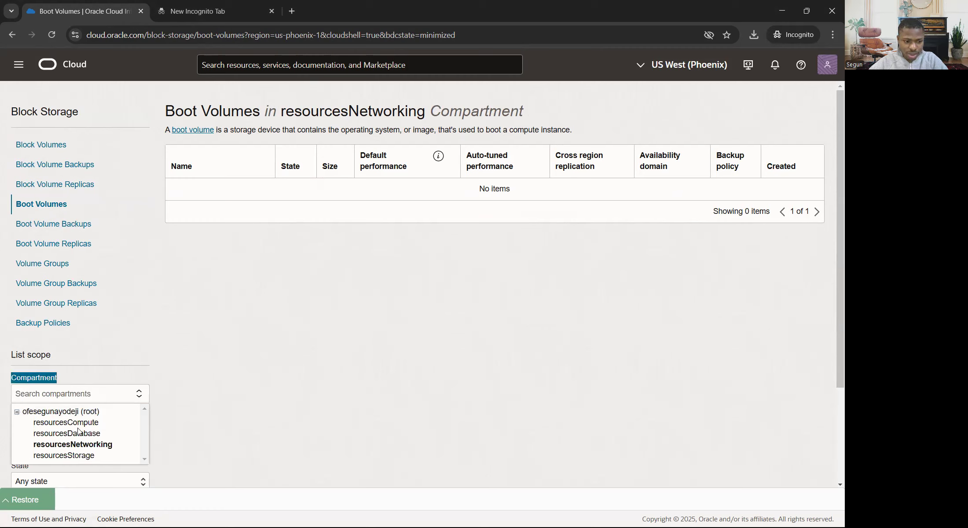
pyautogui.click(85, 393)
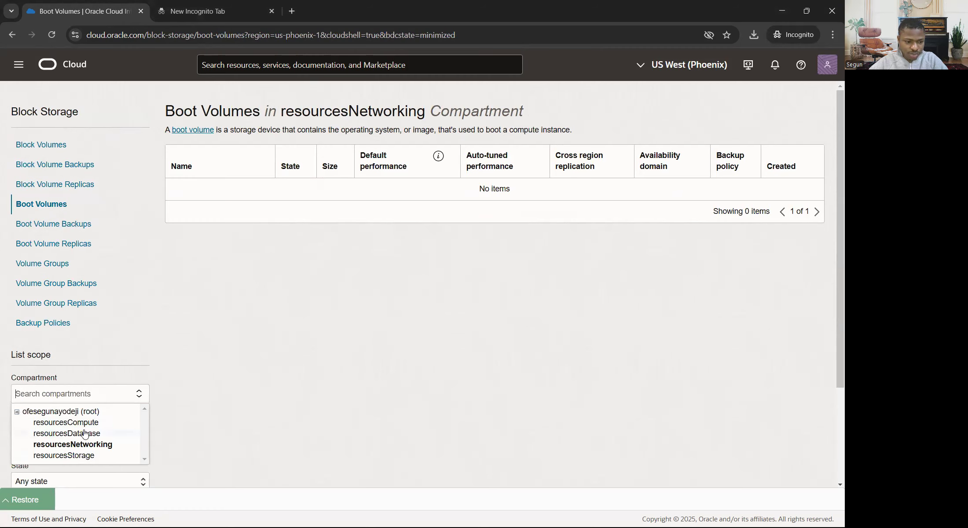
pyautogui.click(75, 423)
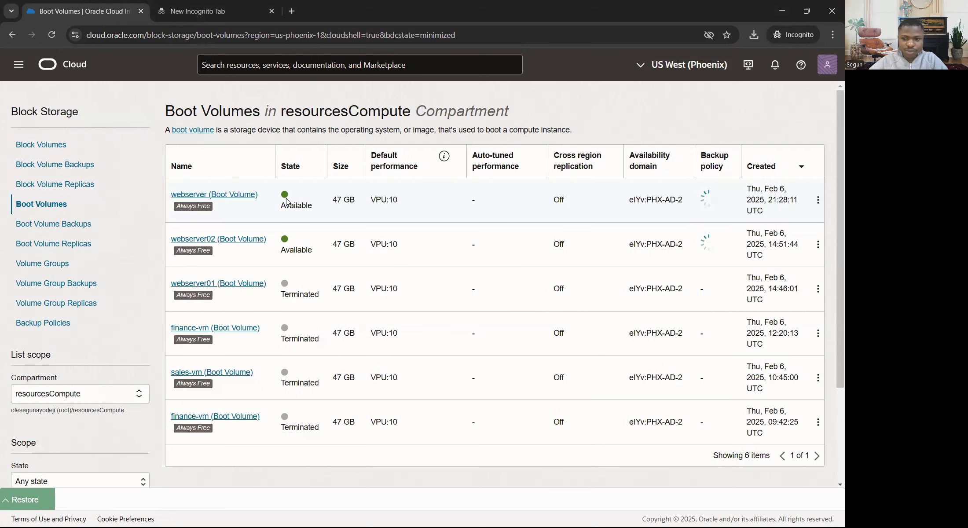